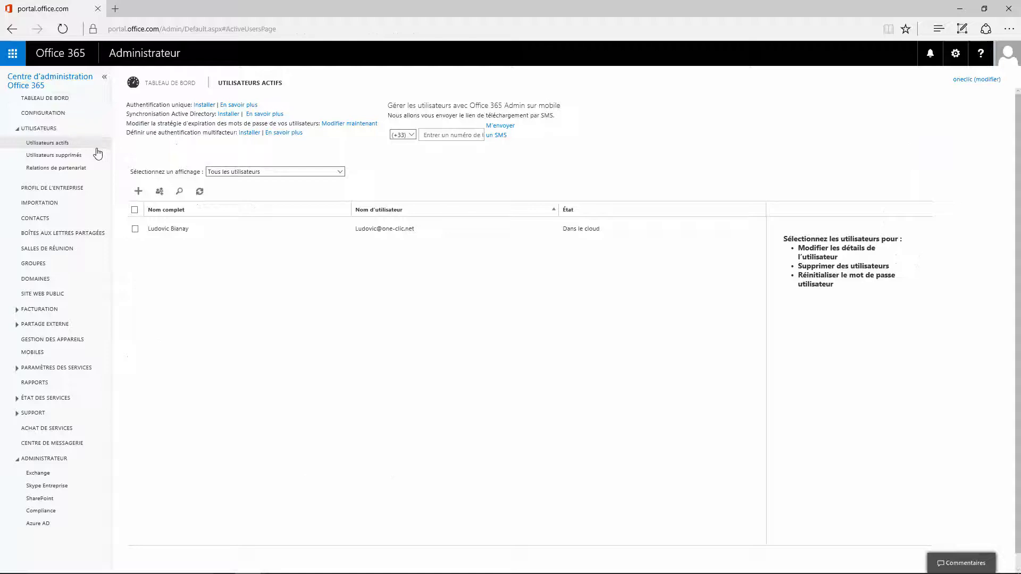
# Check the user view list in Active Users, keeping all users shown
pyautogui.click(138, 192)
pyautogui.click(266, 172)
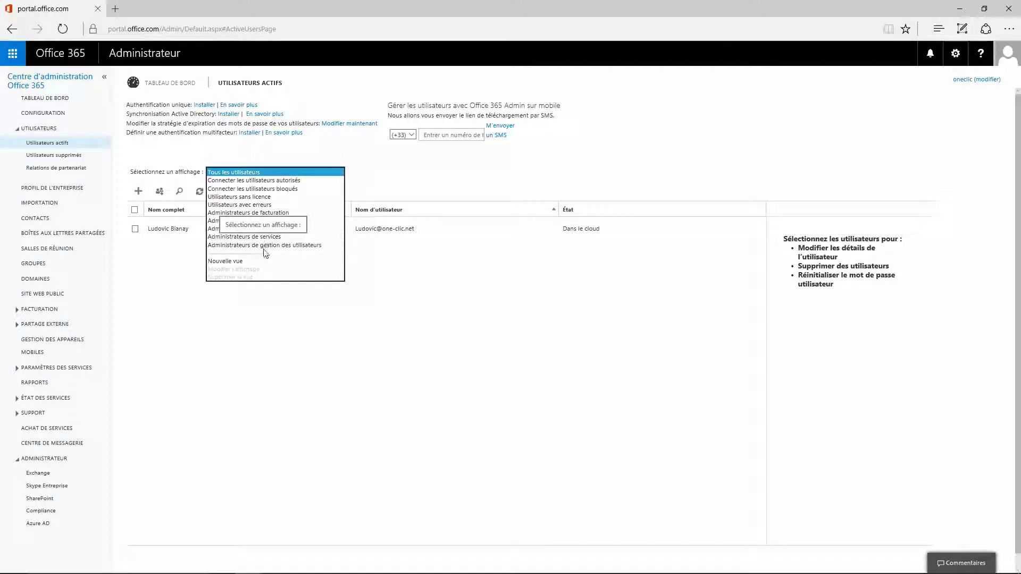
pyautogui.click(376, 171)
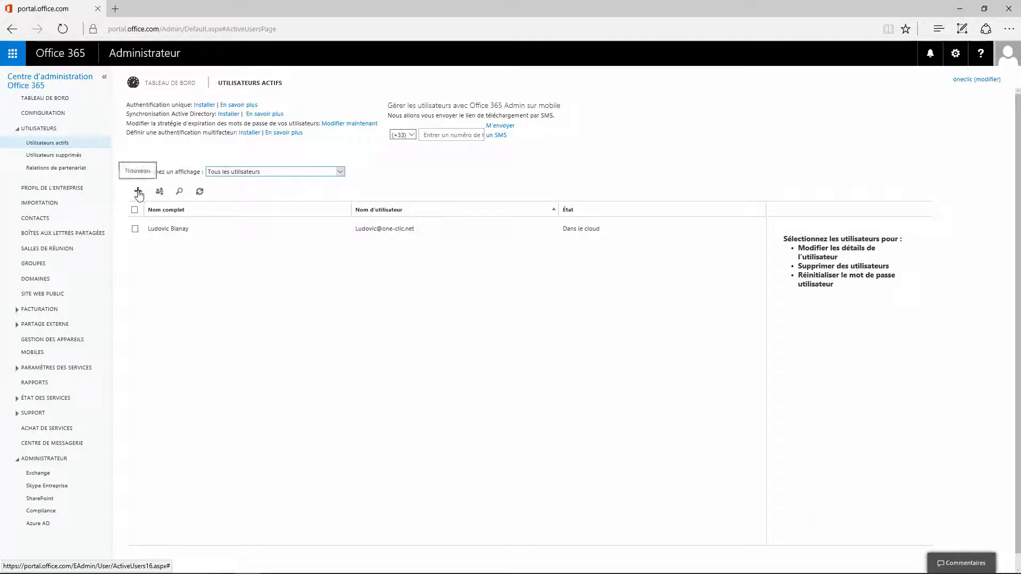
# Open a new user form and enter the first name, last name and username
pyautogui.click(139, 192)
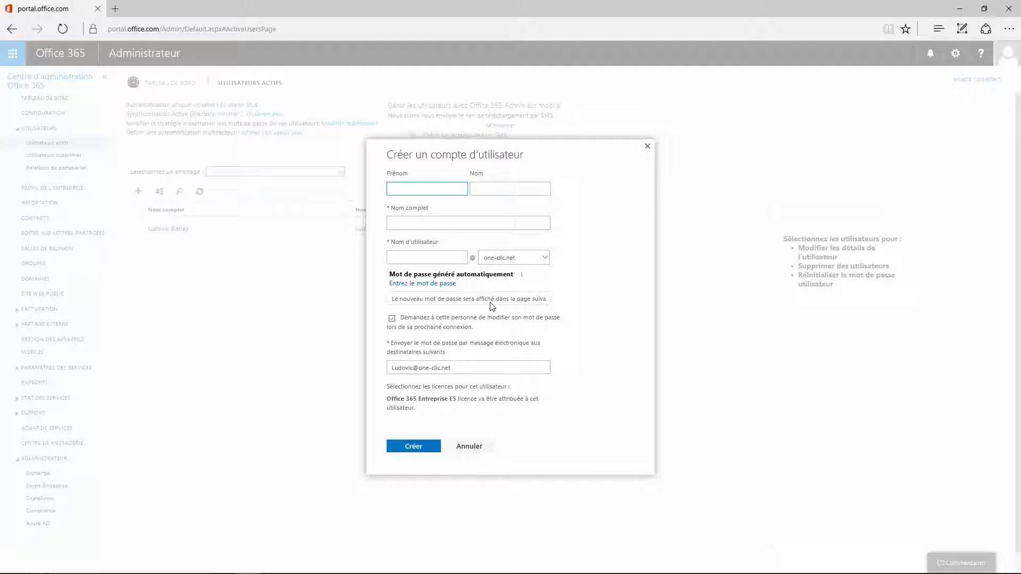
pyautogui.write('ames')
pyautogui.press('Tab')
pyautogui.write('Bbn')
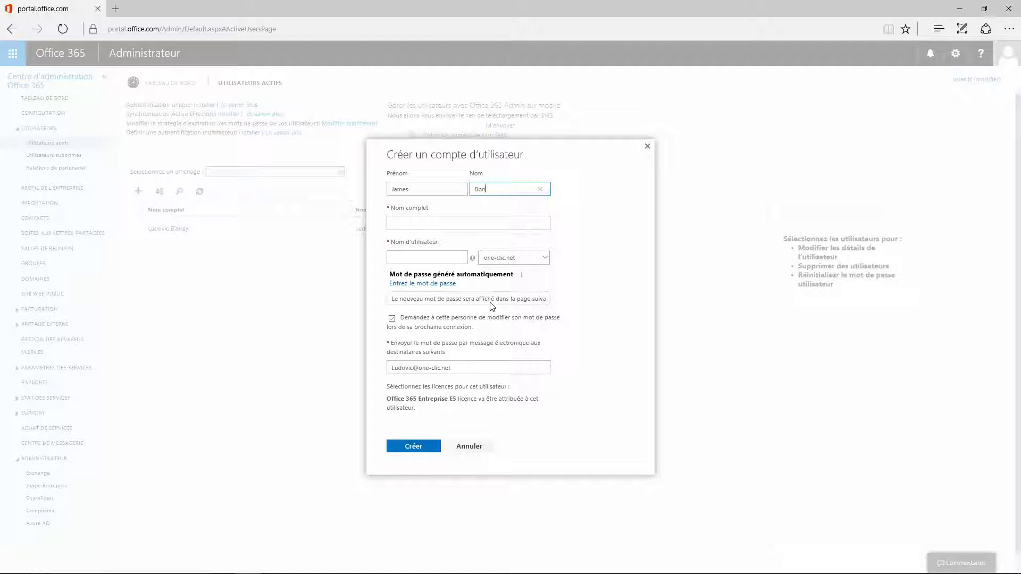
pyautogui.press('Tab')
pyautogui.press('Tab')
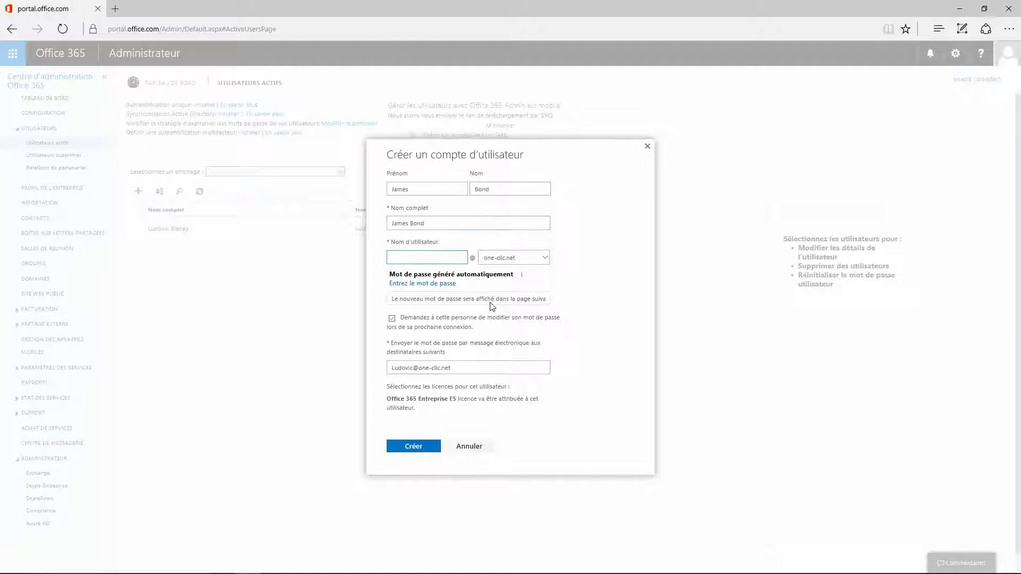
pyautogui.write('jjames')
pyautogui.click(390, 275)
# Choose a manually entered password, then type and confirm it
pyautogui.click(422, 283)
pyautogui.write('Password1!')
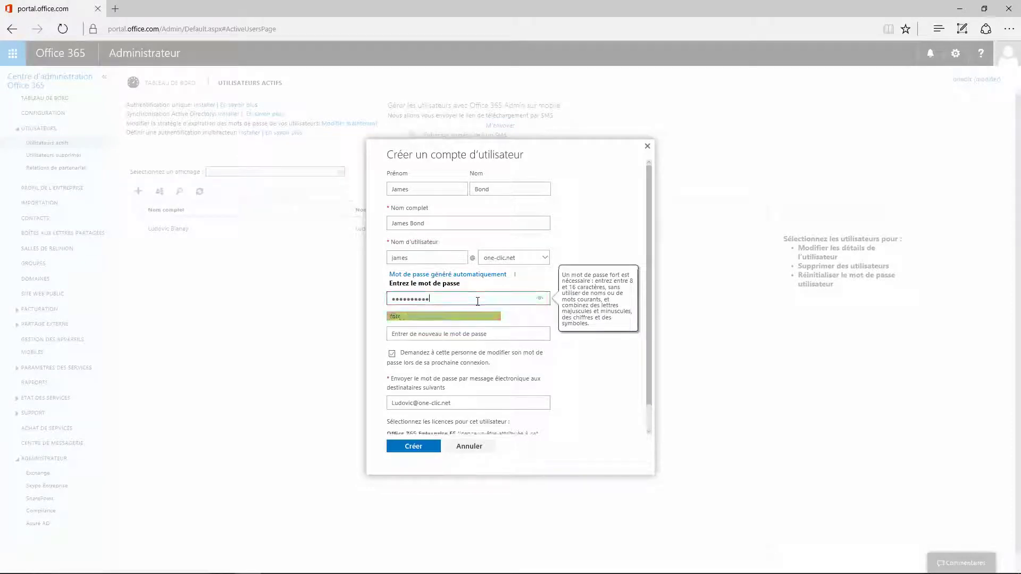
pyautogui.click(414, 334)
pyautogui.write('Passwo')
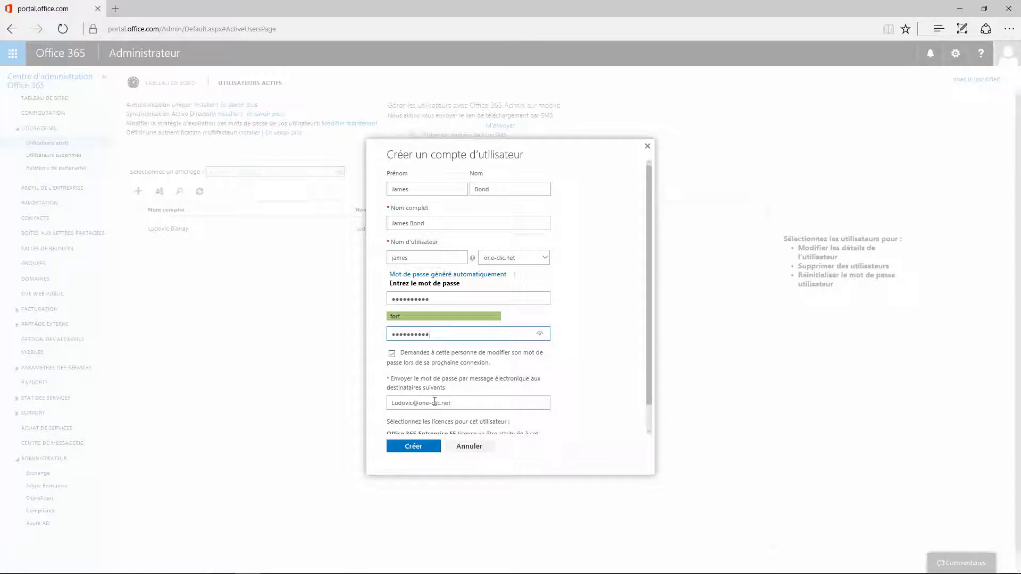
# Select the notification e-mail address and create the user account
pyautogui.scroll(-1, 450, 399)
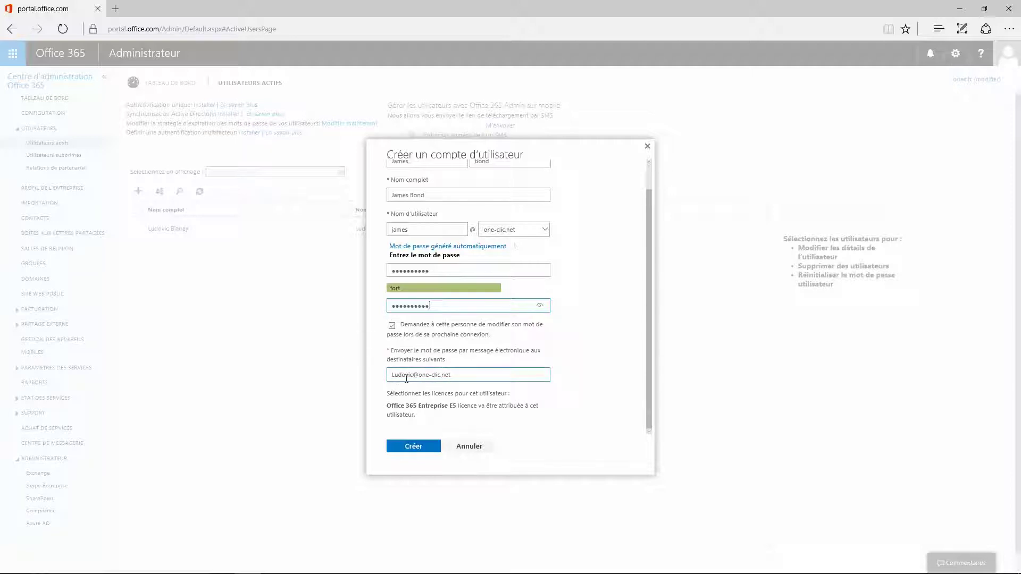
pyautogui.moveTo(454, 374); pyautogui.dragTo(396, 379)
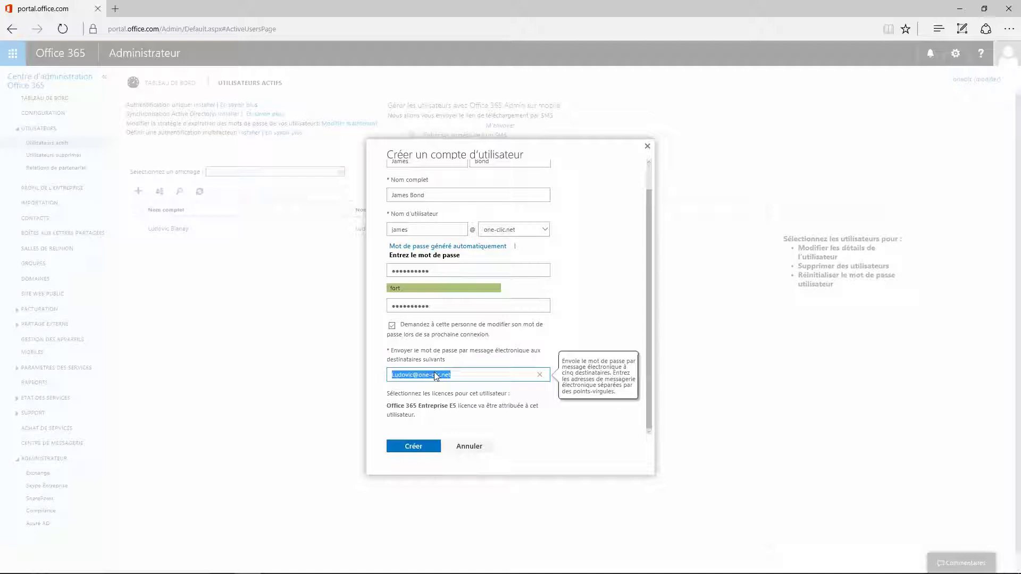
pyautogui.click(418, 448)
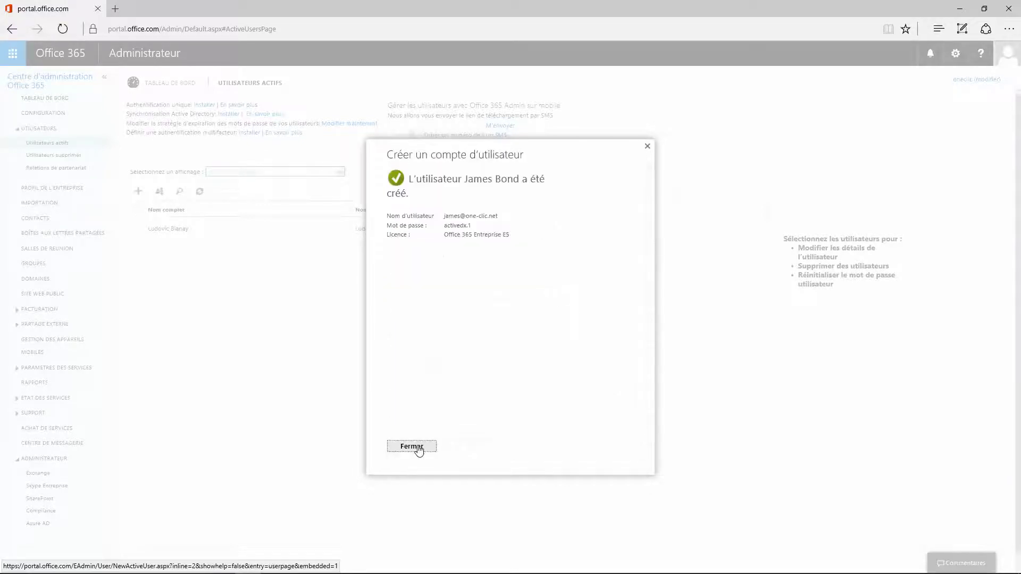
# Back in Active Users, review the new user's details and assigned licence, then go to the Office 365 sign-in page
pyautogui.click(418, 448)
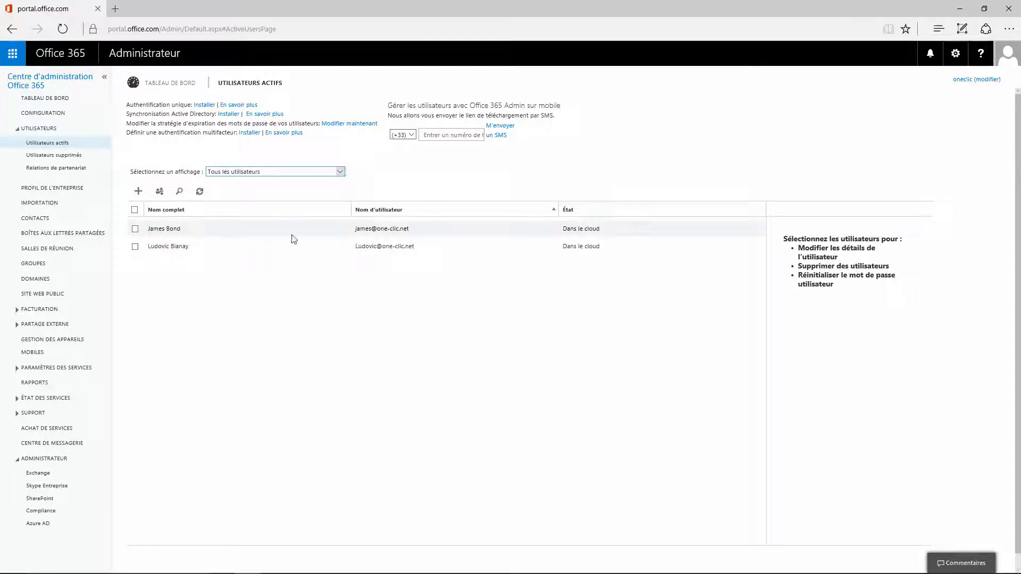
pyautogui.click(187, 228)
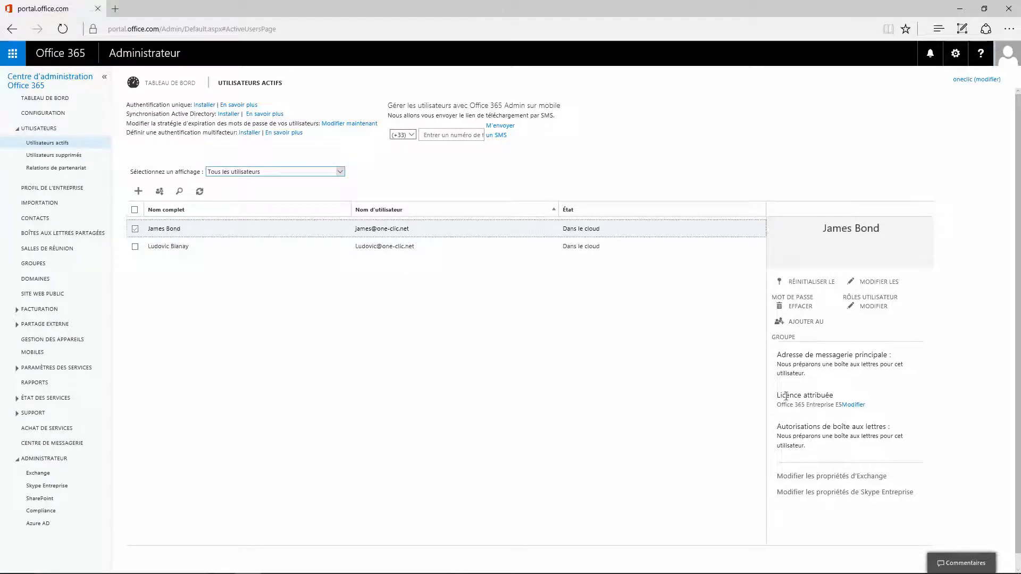
pyautogui.moveTo(777, 395); pyautogui.dragTo(833, 396)
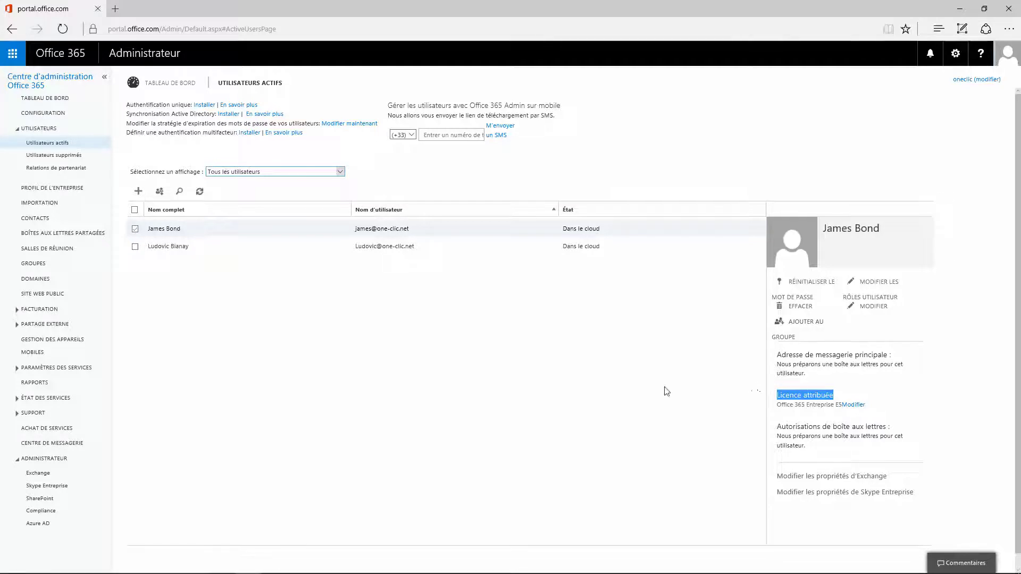
pyautogui.click(504, 423)
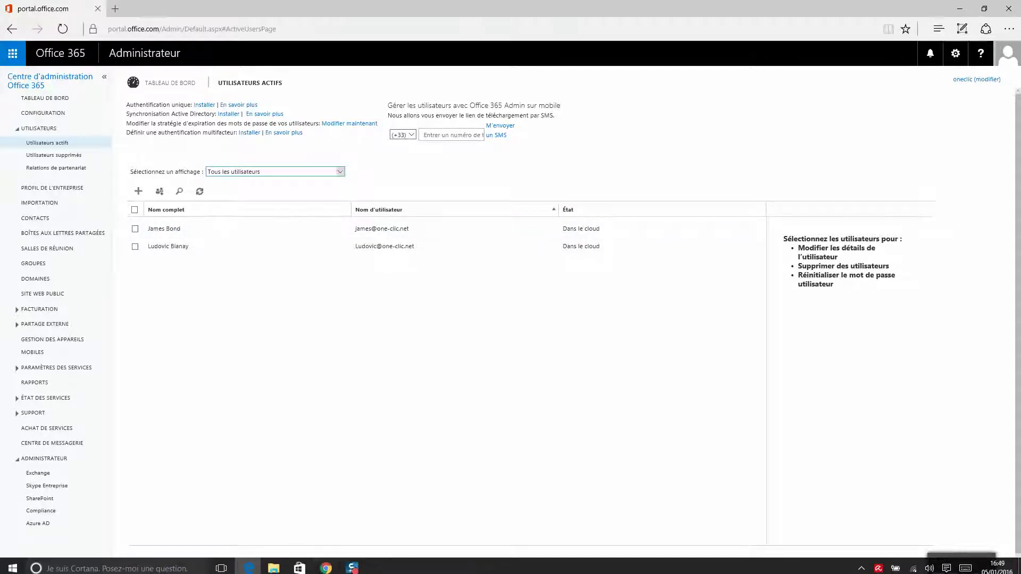
pyautogui.click(322, 568)
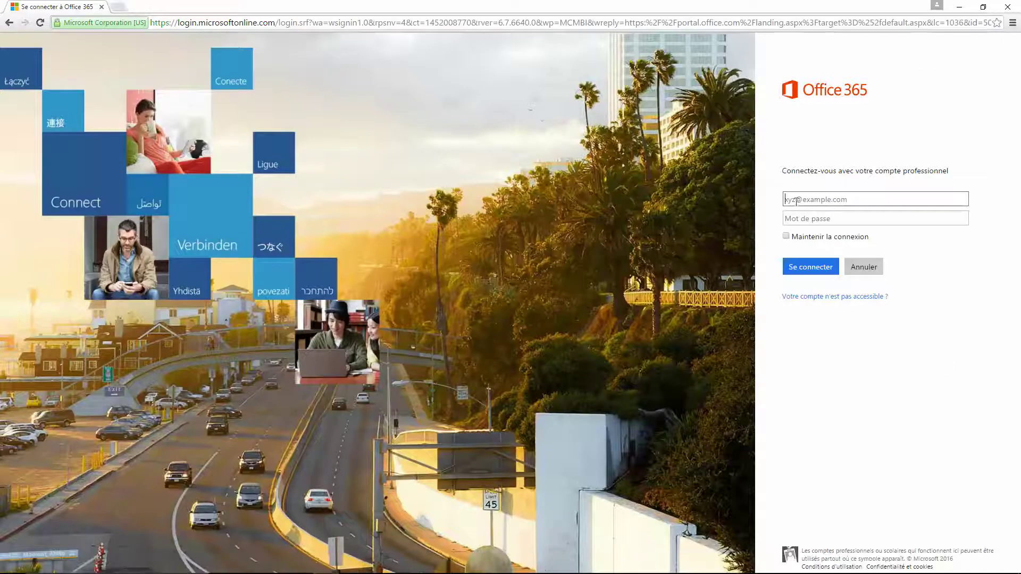
# Sign in with the new user's work e-mail address and temporary password
pyautogui.press('Tab')
pyautogui.write('********')
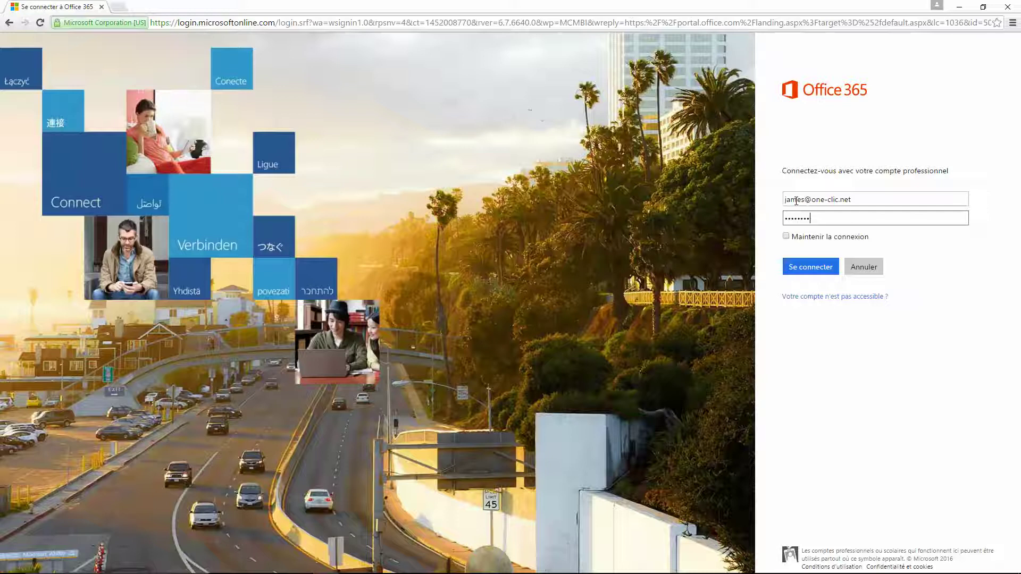
pyautogui.click(805, 269)
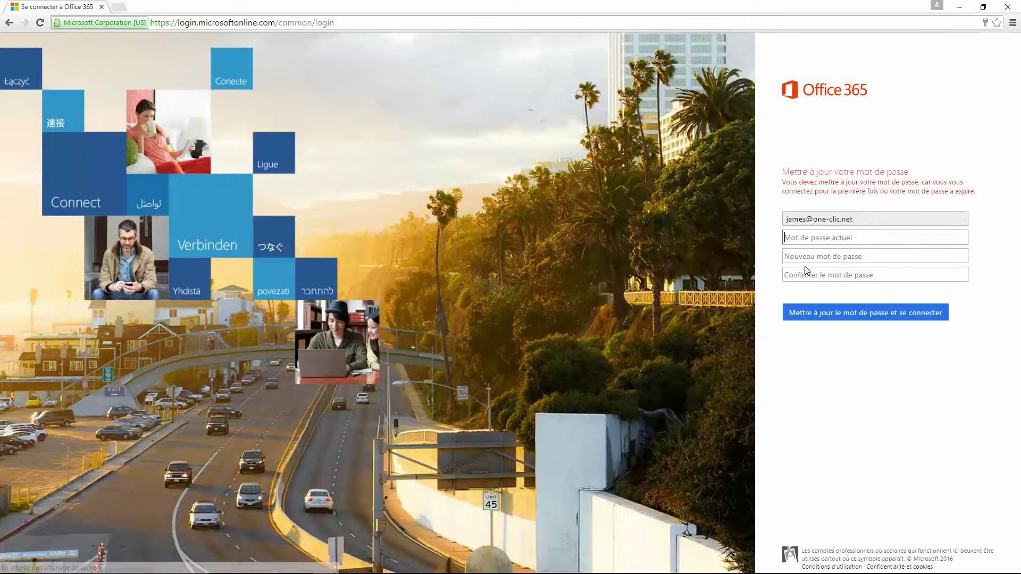
# Enter and confirm a new password on the update page and submit it
pyautogui.write('••••••••••')
pyautogui.click(840, 256)
pyautogui.write('••••••••')
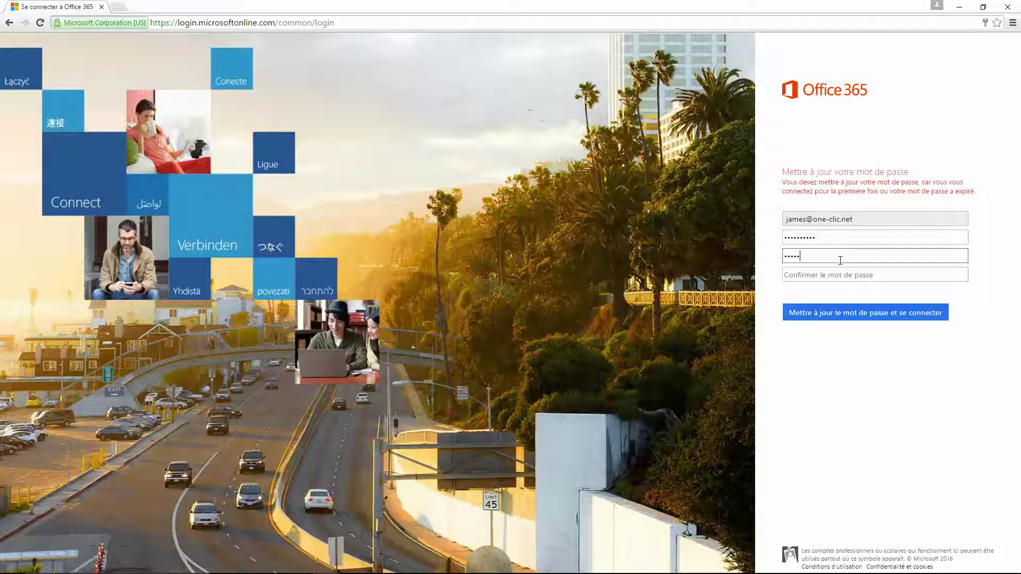
pyautogui.write('•')
pyautogui.press('Tab')
pyautogui.write('••••••••••')
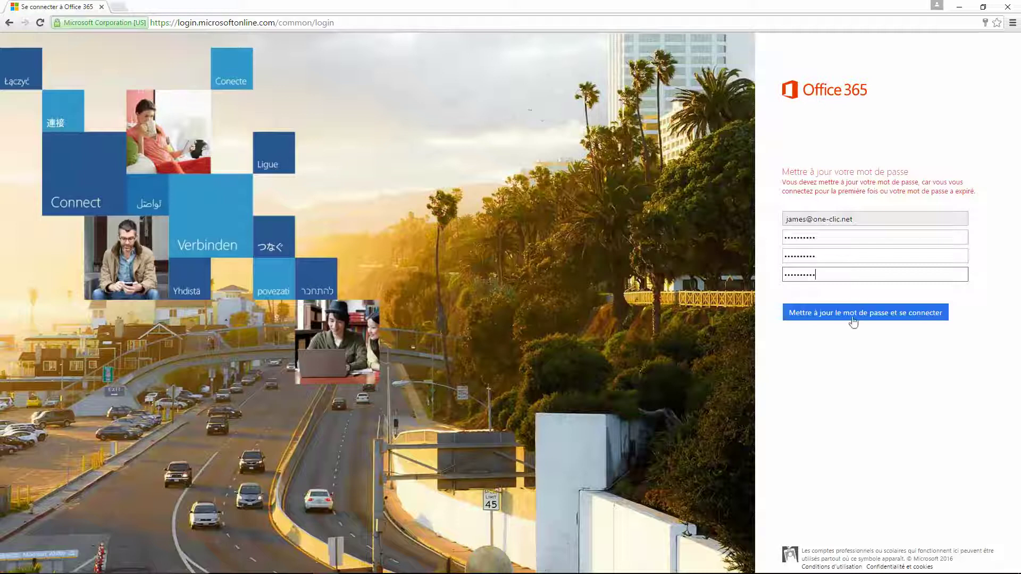
pyautogui.click(875, 315)
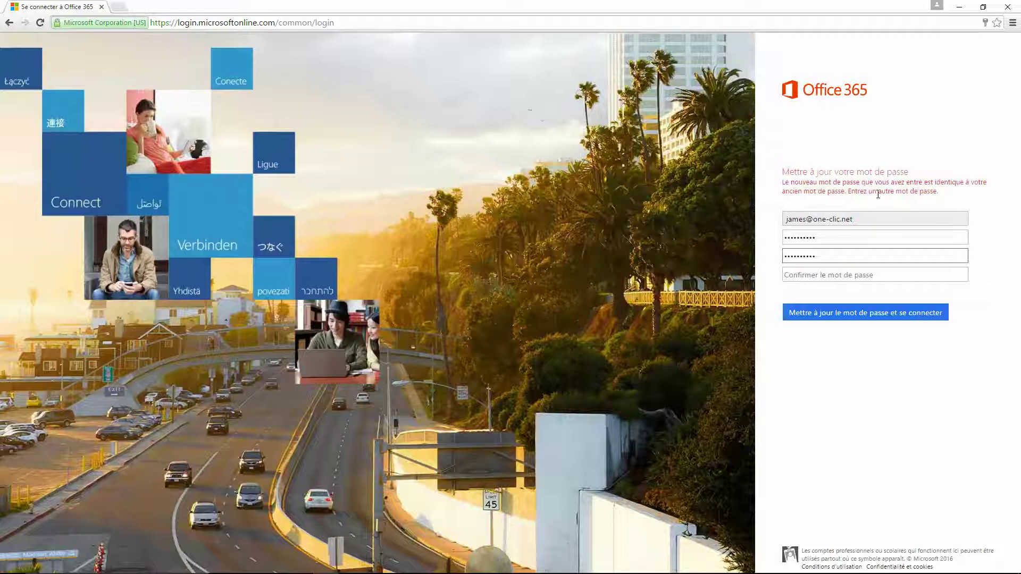
# Replace the rejected new password with a different one, confirm it and sign in
pyautogui.doubleClick(825, 257)
pyautogui.write('a•••••••••')
pyautogui.press('Tab')
pyautogui.write('••••••••••')
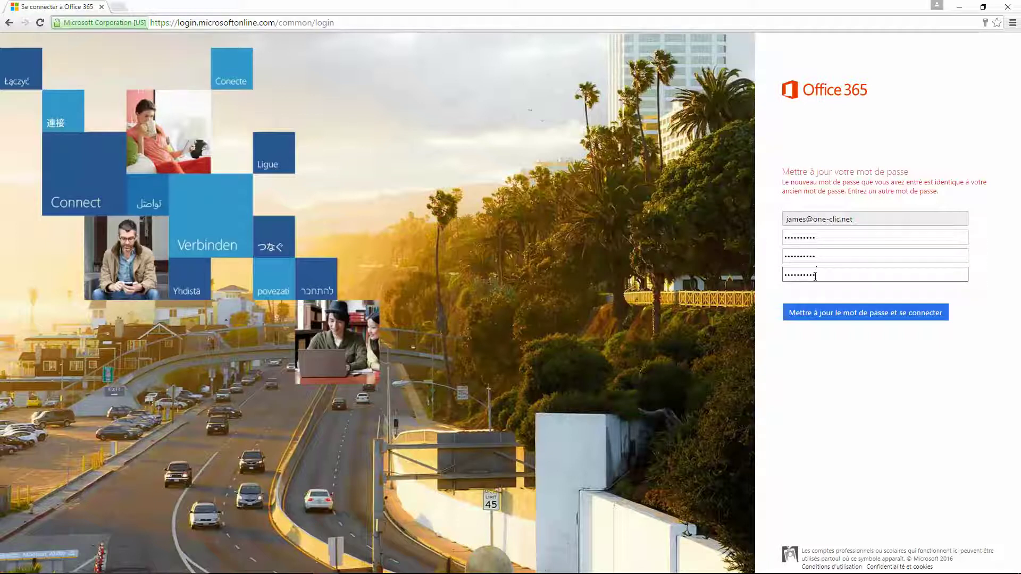
pyautogui.click(868, 317)
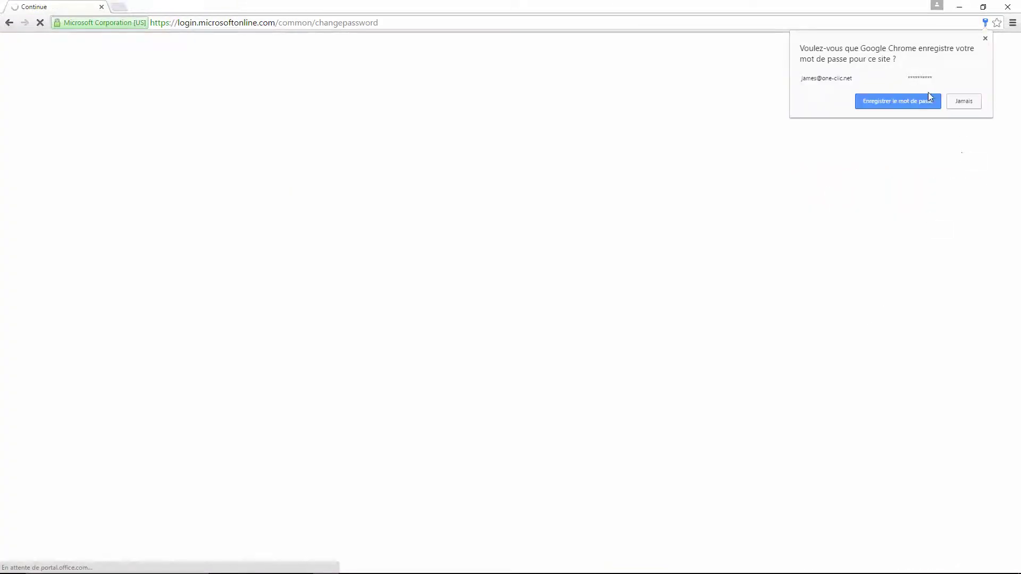
# Decline Chrome's password save, browse the app launcher, and open the Courrier mail app
pyautogui.click(971, 103)
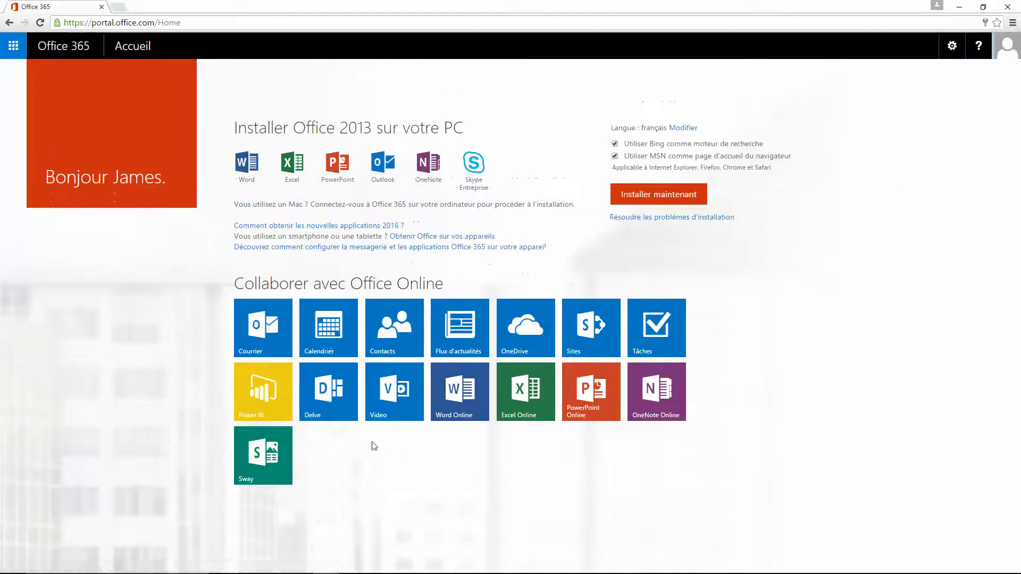
pyautogui.click(385, 299)
pyautogui.click(13, 49)
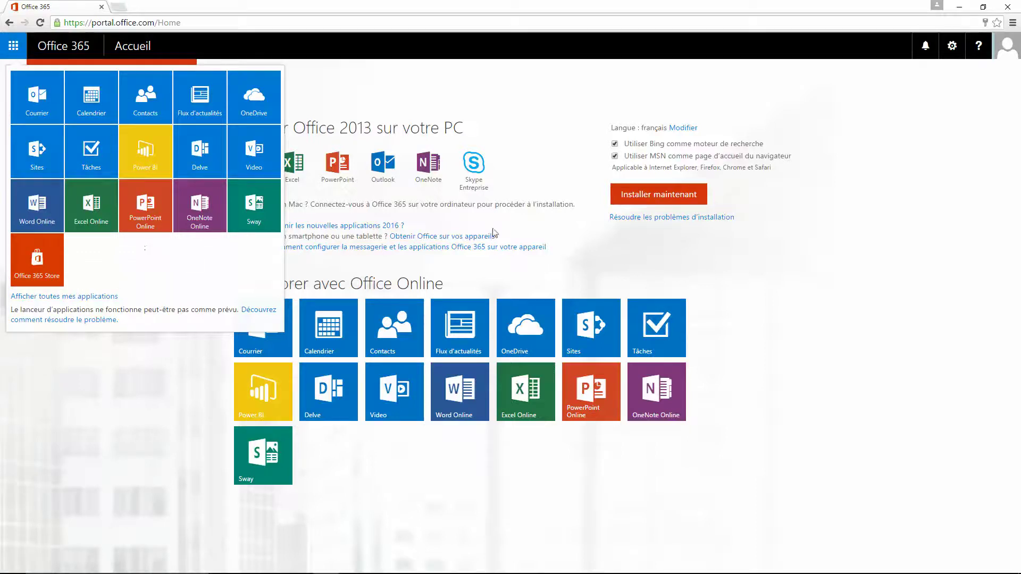
pyautogui.click(587, 267)
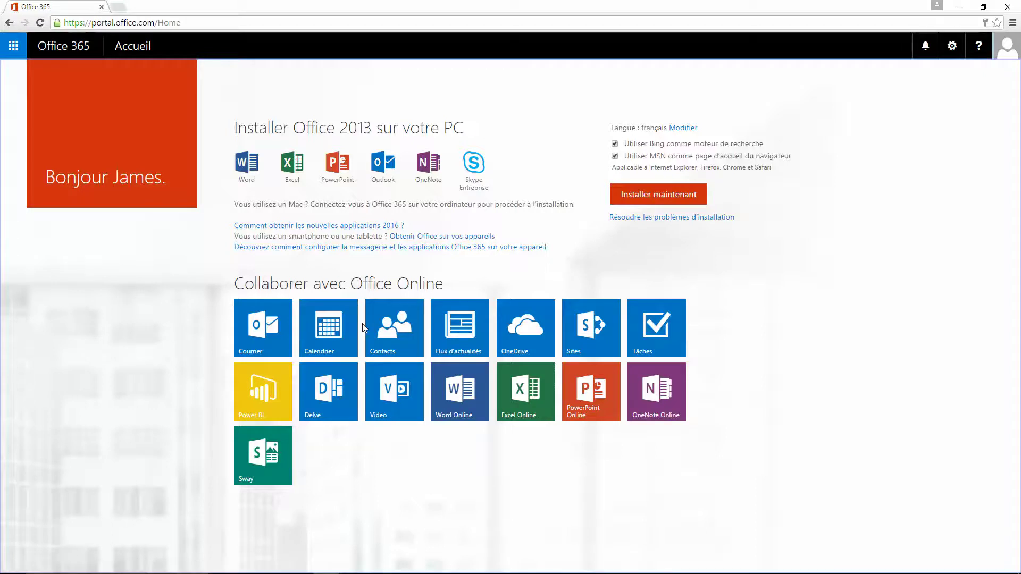
pyautogui.click(266, 340)
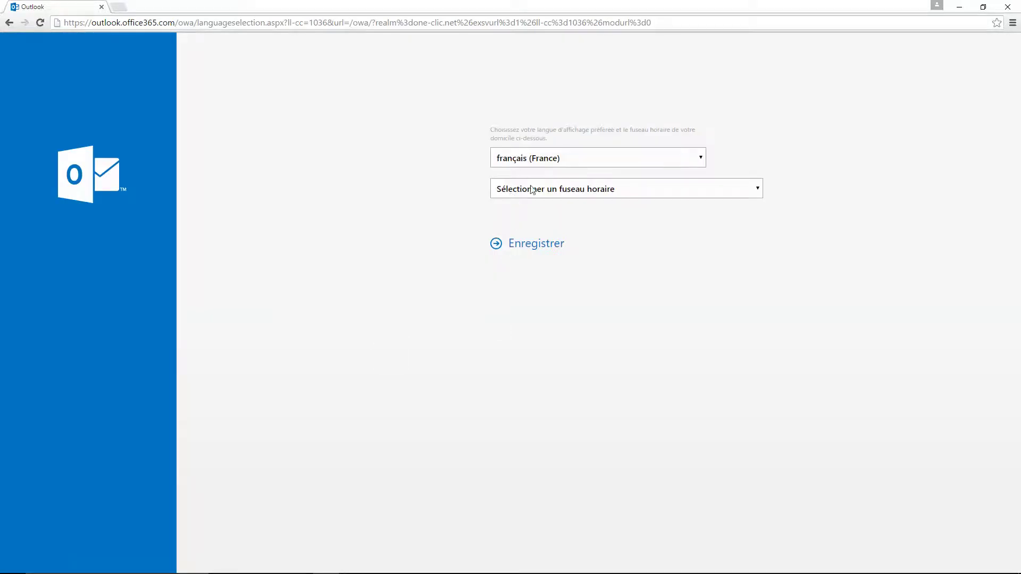
# Set Outlook's time zone to (UTC+01:00) Bruxelles, Copenhague, Madrid, Paris and save
pyautogui.click(566, 191)
pyautogui.scroll(-10, 611, 235)
pyautogui.scroll(-3, 611, 236)
pyautogui.scroll(6, 612, 235)
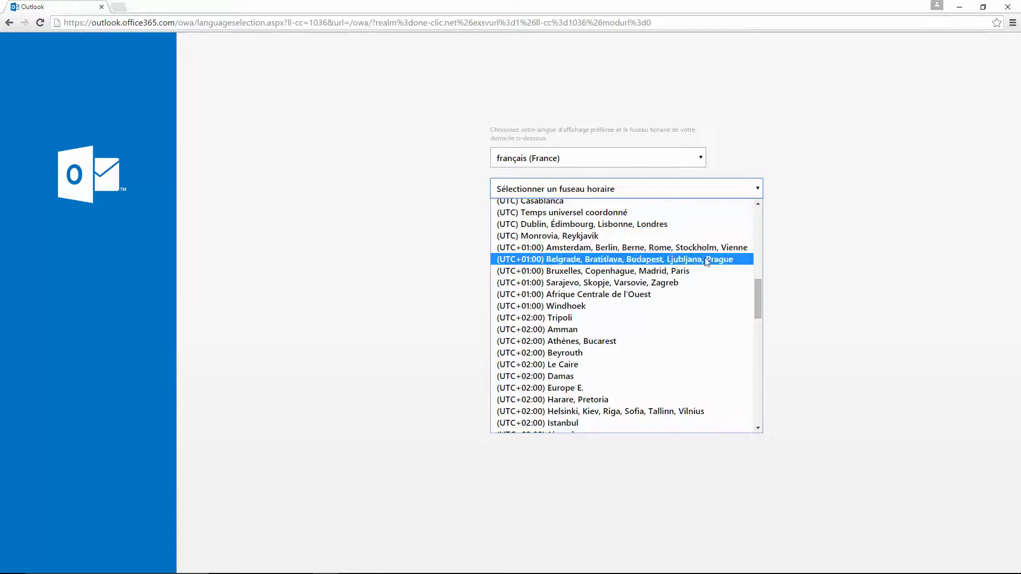
pyautogui.click(700, 272)
pyautogui.click(538, 250)
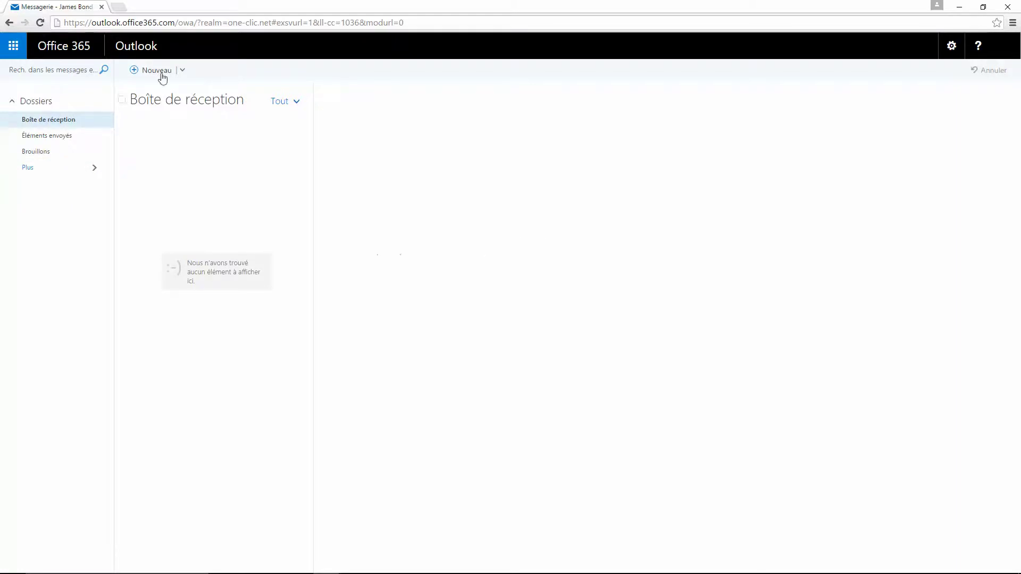
# Use the Office 365 link in the top bar to return to the portal home
pyautogui.click(62, 50)
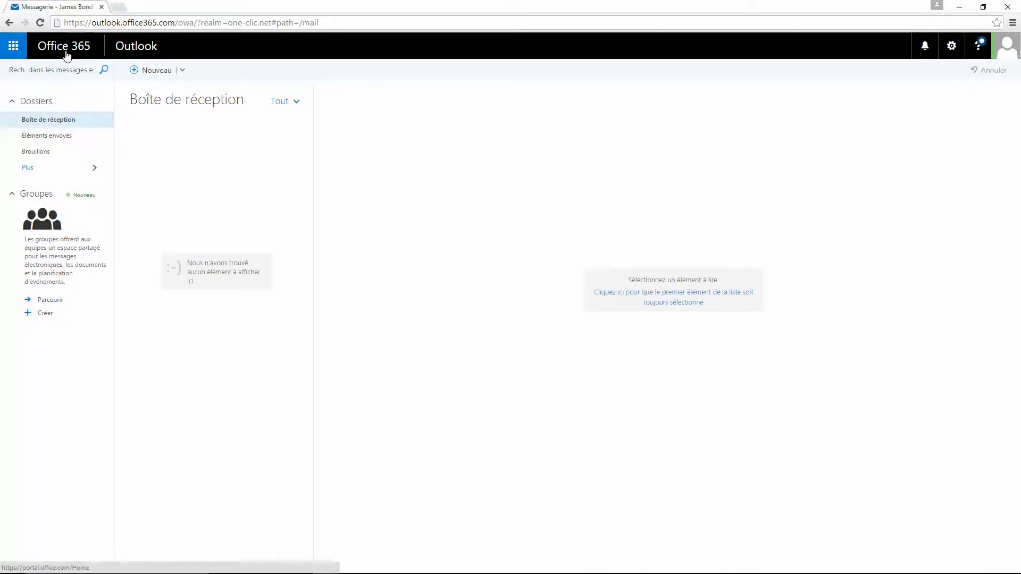
pyautogui.click(56, 50)
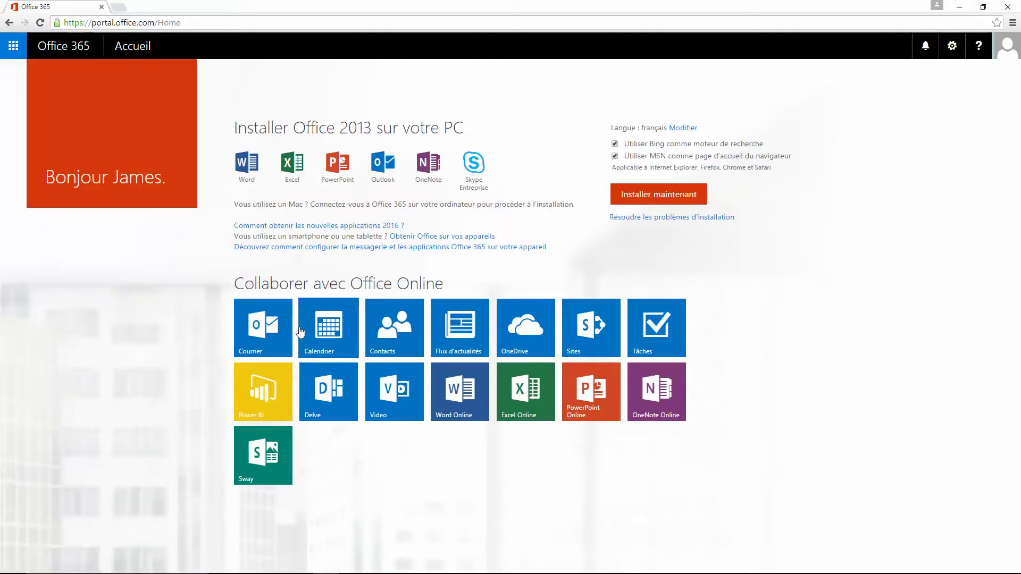
# Open Word Online's template gallery in a new tab, then switch back to the Office 365 home tab
pyautogui.click(466, 405)
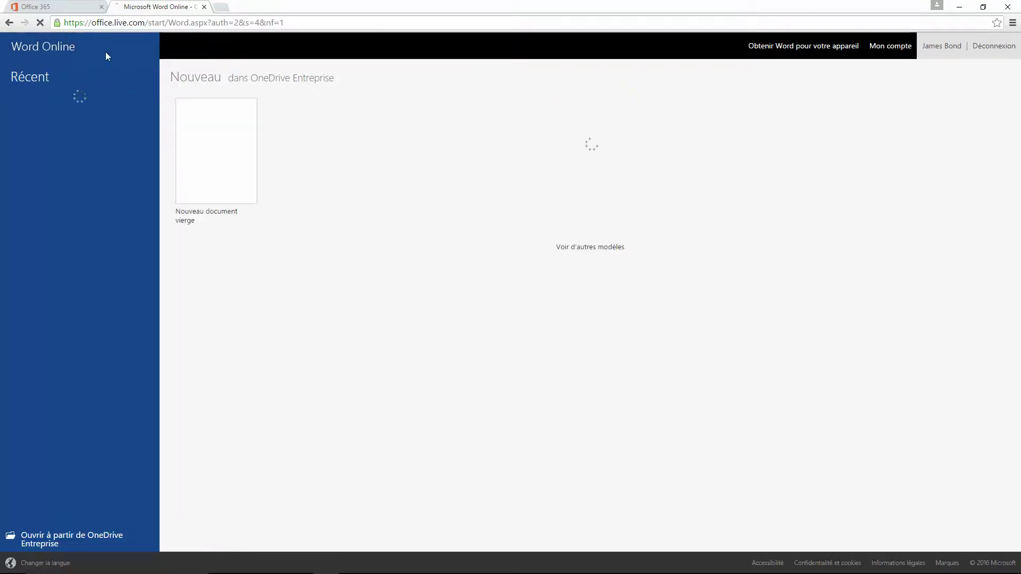
pyautogui.click(42, 50)
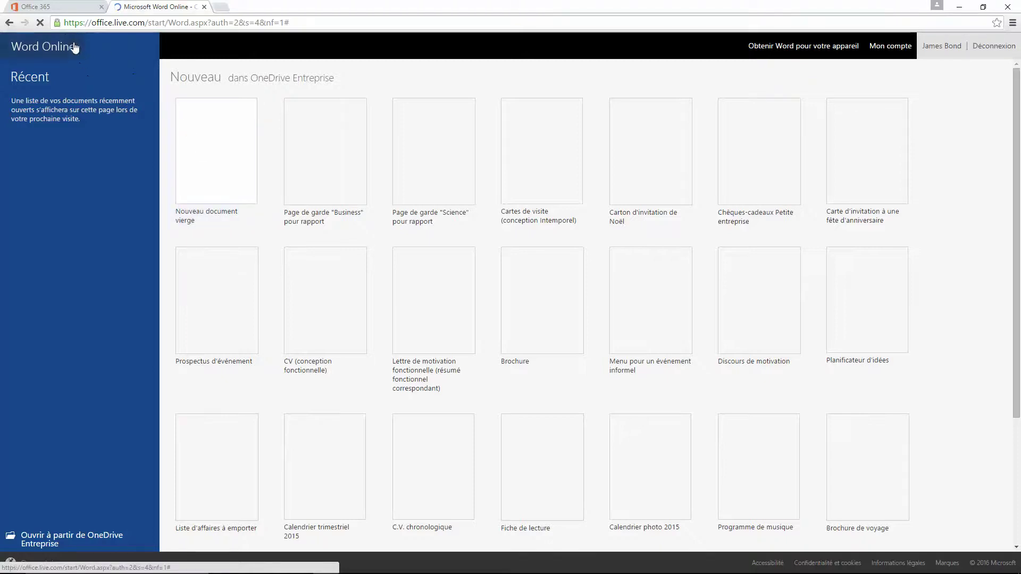
pyautogui.click(56, 7)
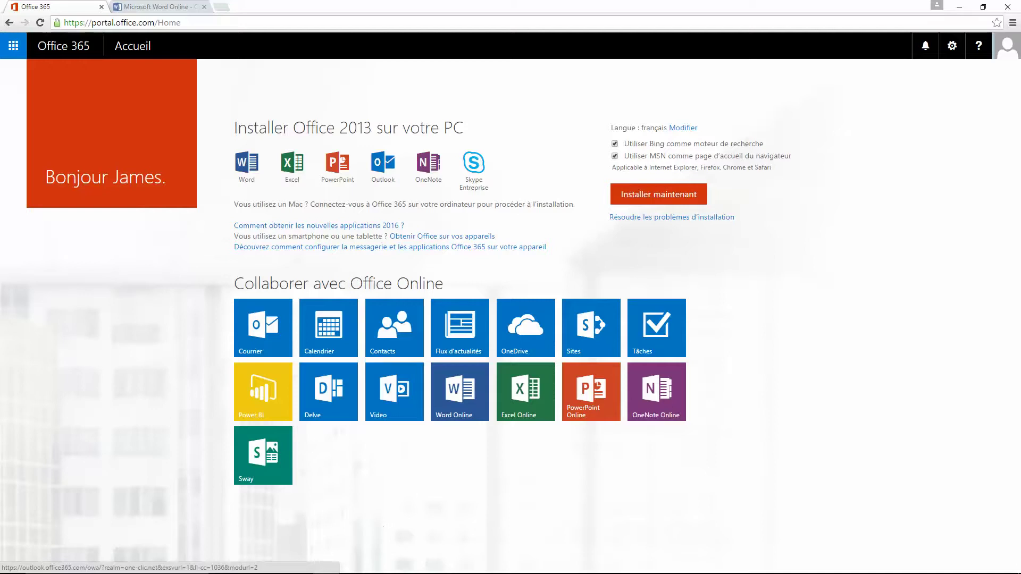
# In the admin's Active Users list, select the newly created user's row
pyautogui.click(249, 565)
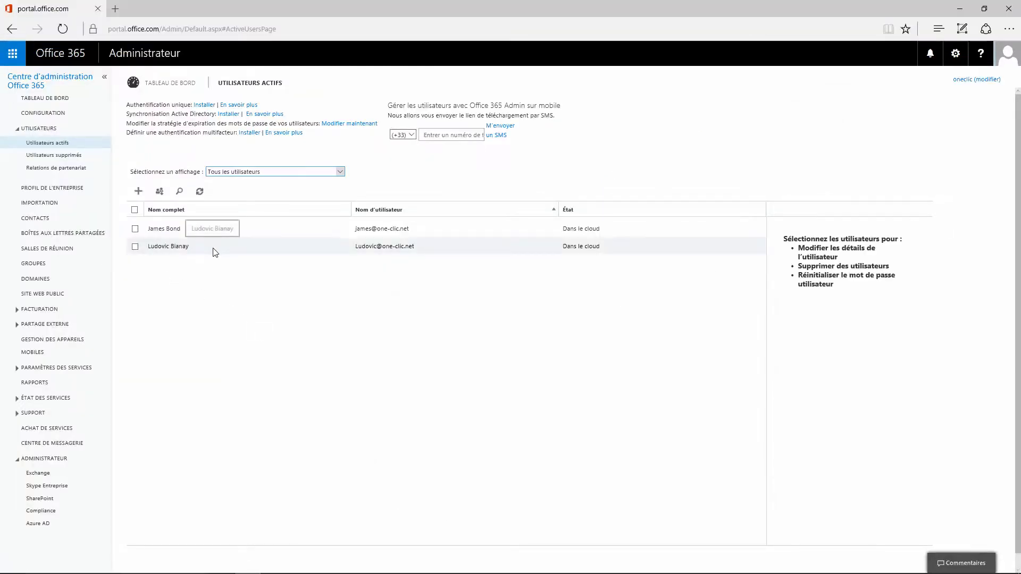
pyautogui.click(173, 235)
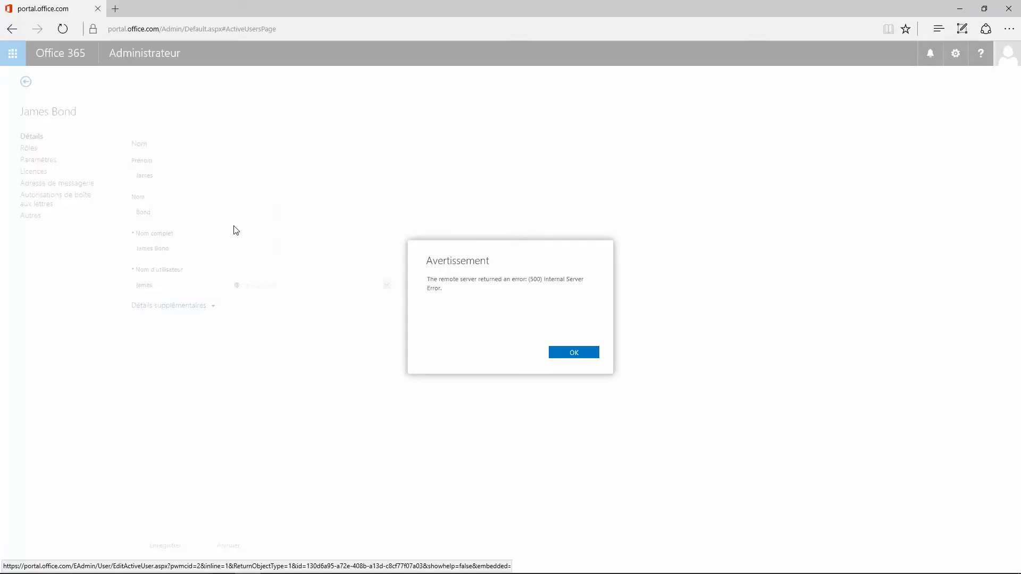
# Acknowledge the 'Avertissement' internal server error to return to the user's Détails form
pyautogui.click(574, 353)
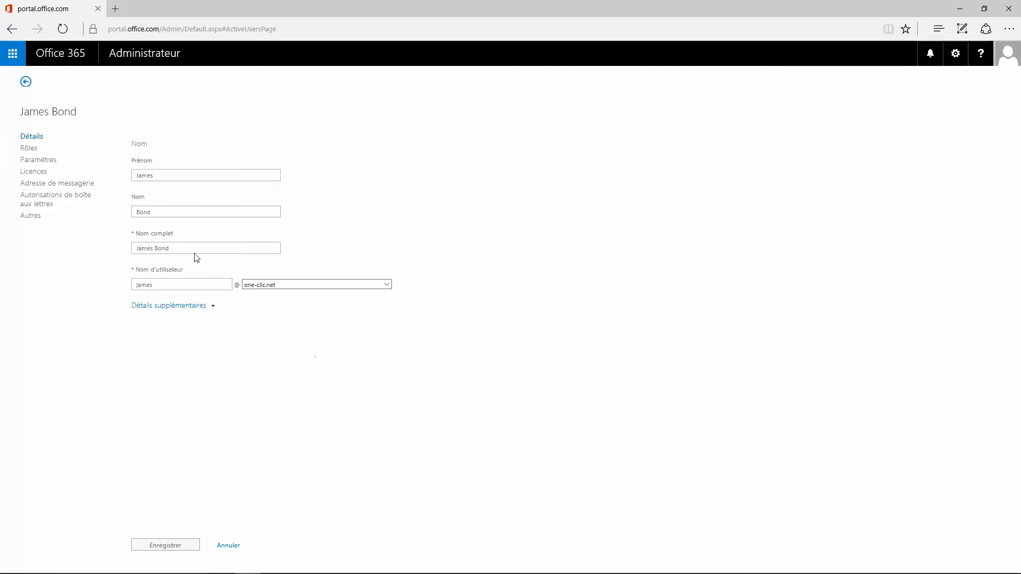